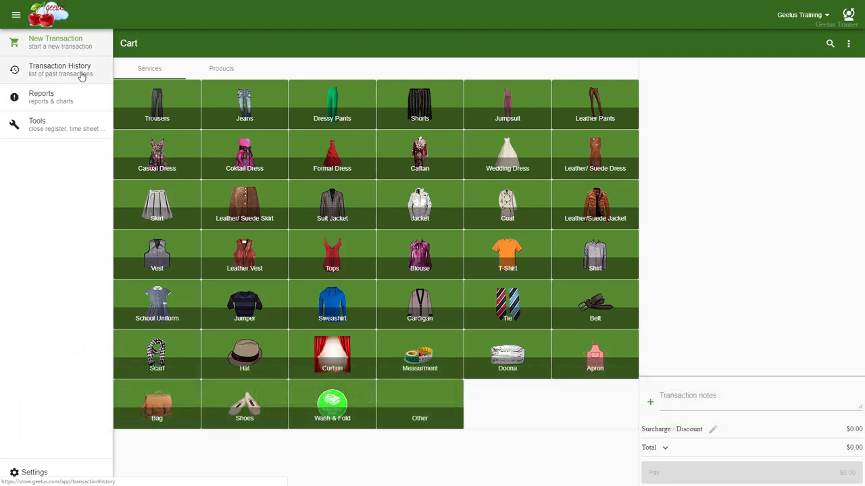
Search the transaction history for D3 and open its details: one dry-cleaned Trousers, $5.50.
{"action": "left_click", "coordinate": [81, 74]}
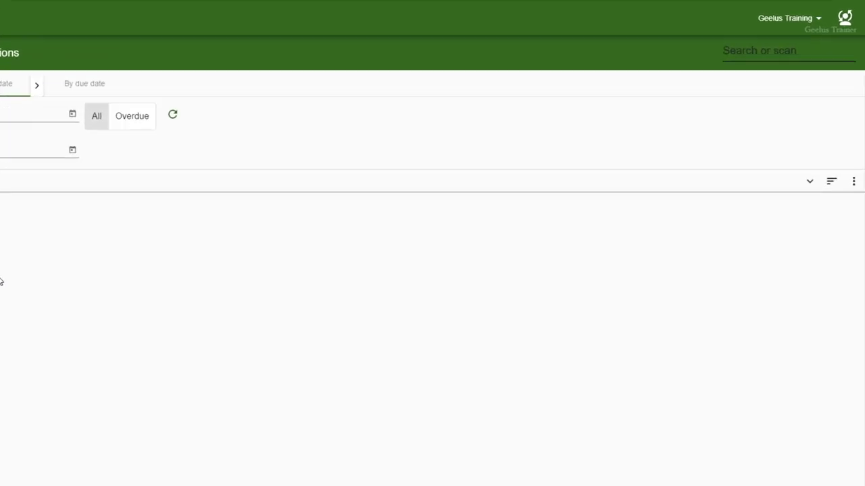
{"action": "type", "text": "D"}
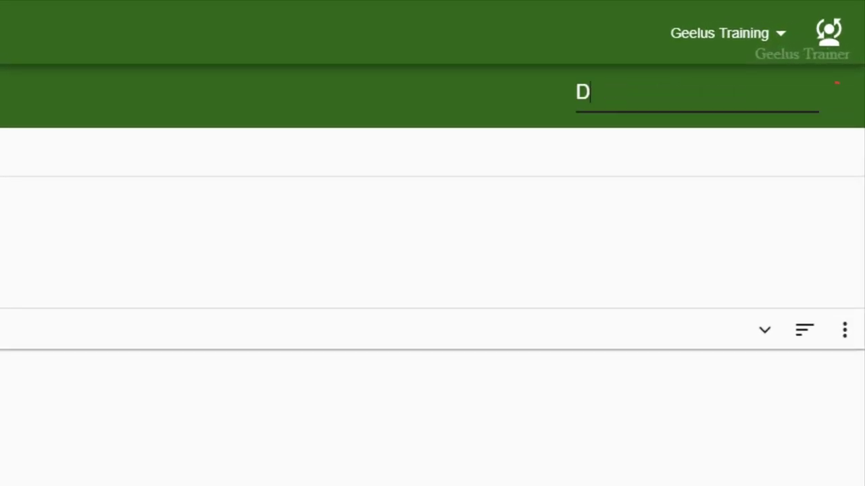
{"action": "type", "text": "3"}
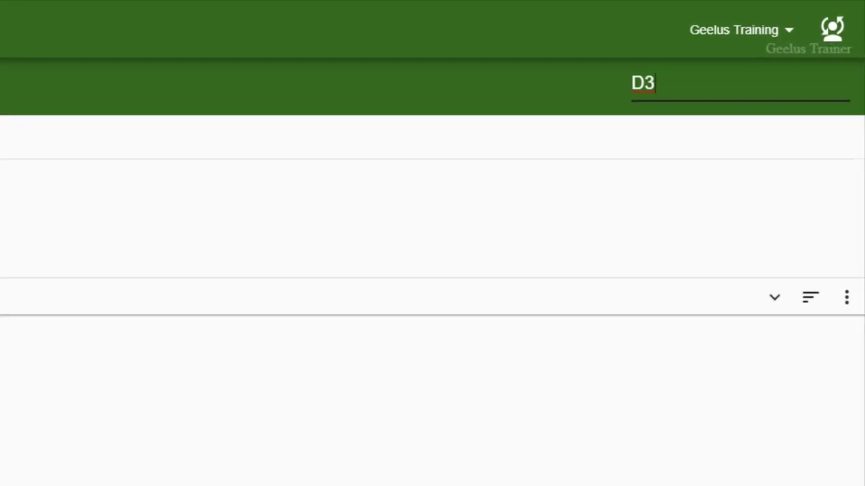
{"action": "key", "text": "Return"}
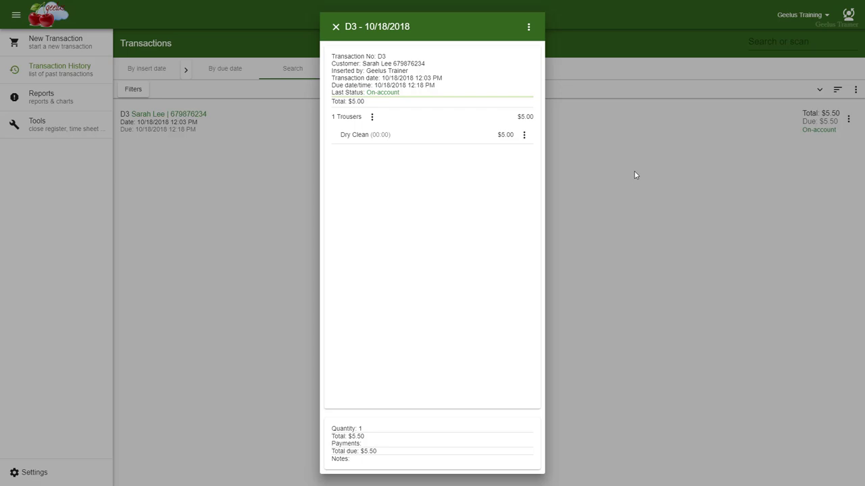
Close D3, open the customer's page by name search, and show transaction D9's actions menu.
{"action": "left_click", "coordinate": [634, 171]}
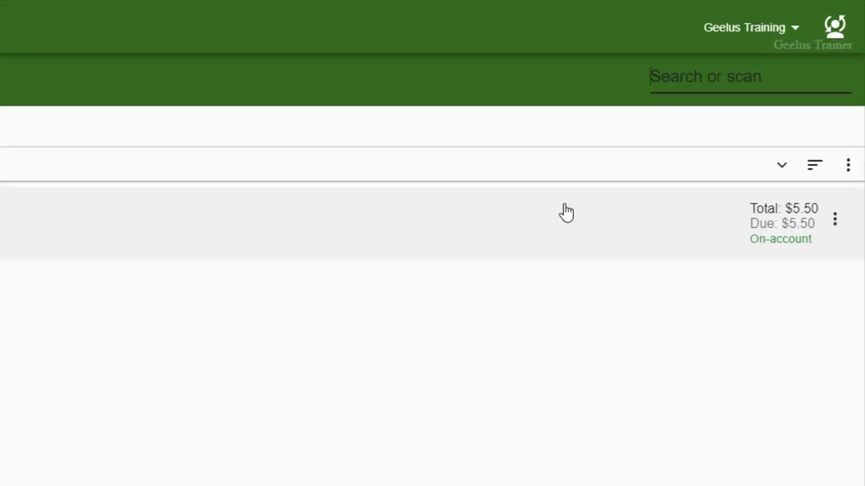
{"action": "type", "text": "Sara"}
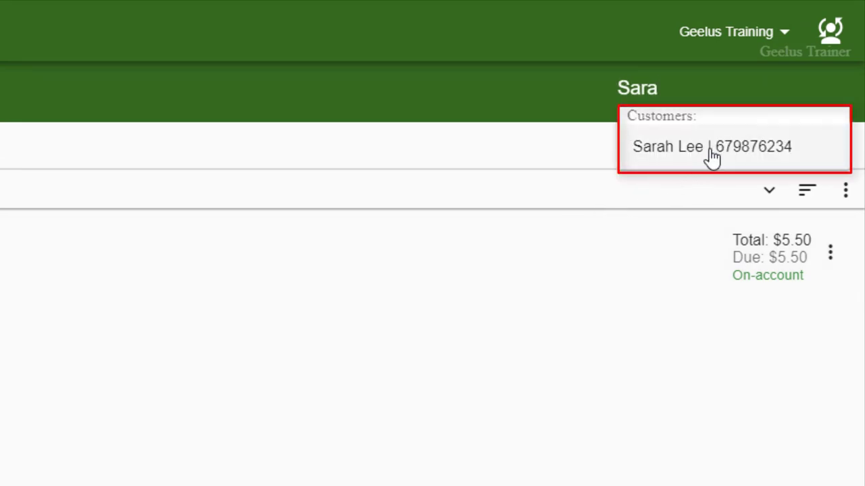
{"action": "left_click", "coordinate": [712, 156]}
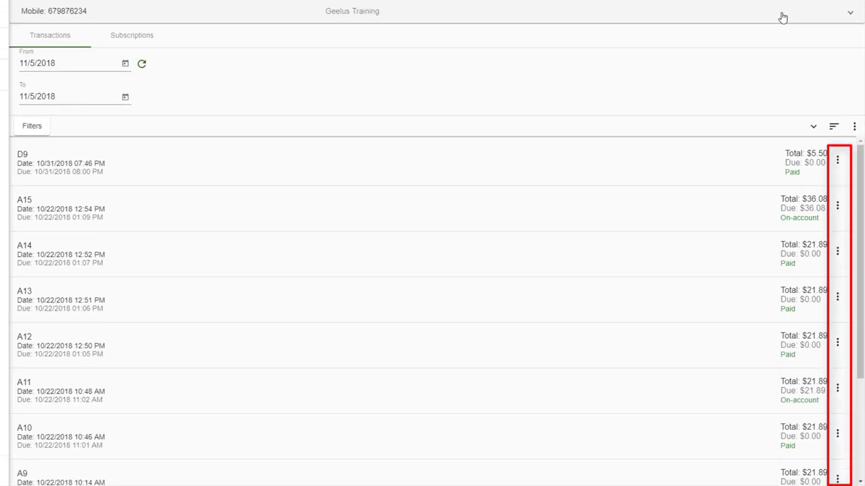
{"action": "left_click", "coordinate": [838, 160]}
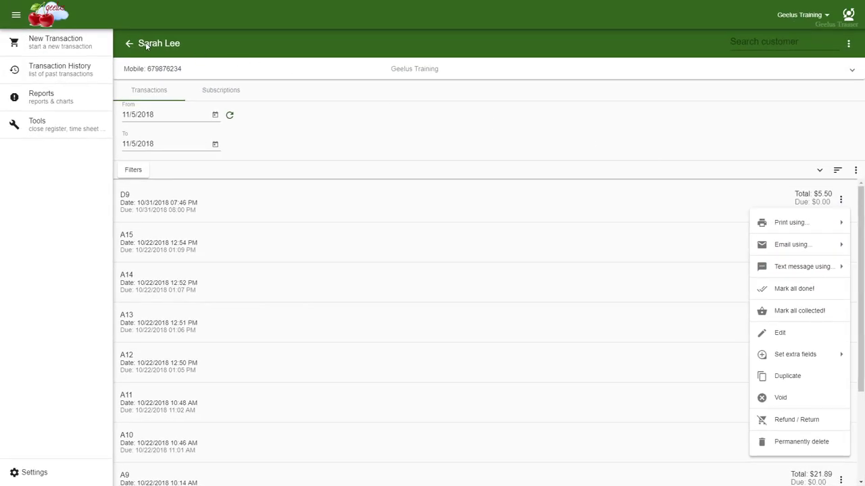
Reopen transaction D3 from the search list and choose Mark all collected! from its menu.
{"action": "left_click", "coordinate": [128, 43]}
{"action": "left_click", "coordinate": [128, 43]}
{"action": "left_click", "coordinate": [782, 42]}
{"action": "type", "text": "D3"}
{"action": "key", "text": "Return"}
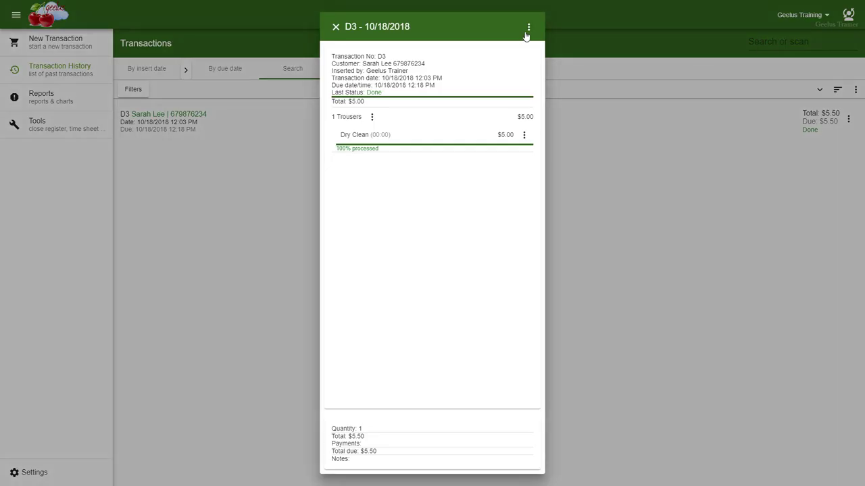
{"action": "left_click", "coordinate": [529, 27]}
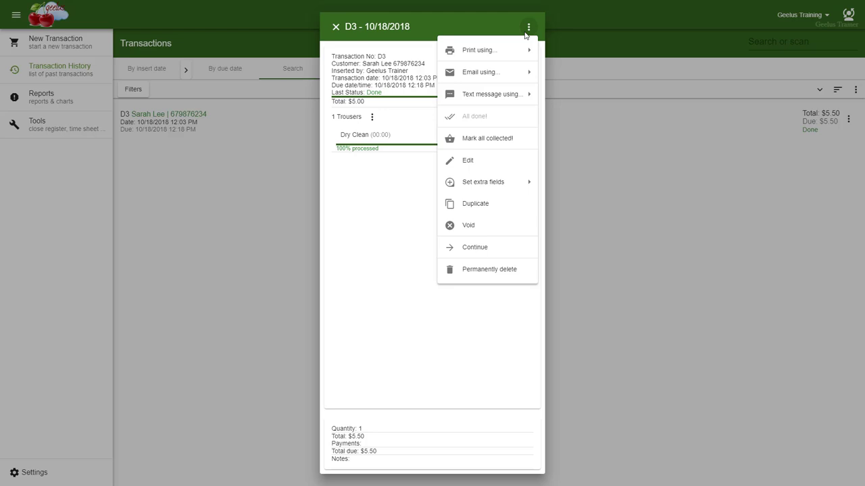
{"action": "left_click", "coordinate": [492, 138]}
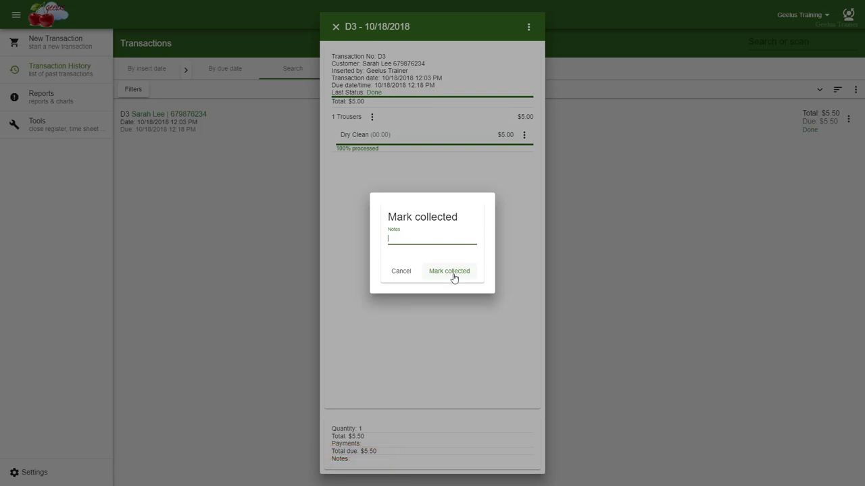
Confirm D3 collected, pay its $5.50 balance by card, and finish to a new cart.
{"action": "left_click", "coordinate": [453, 277]}
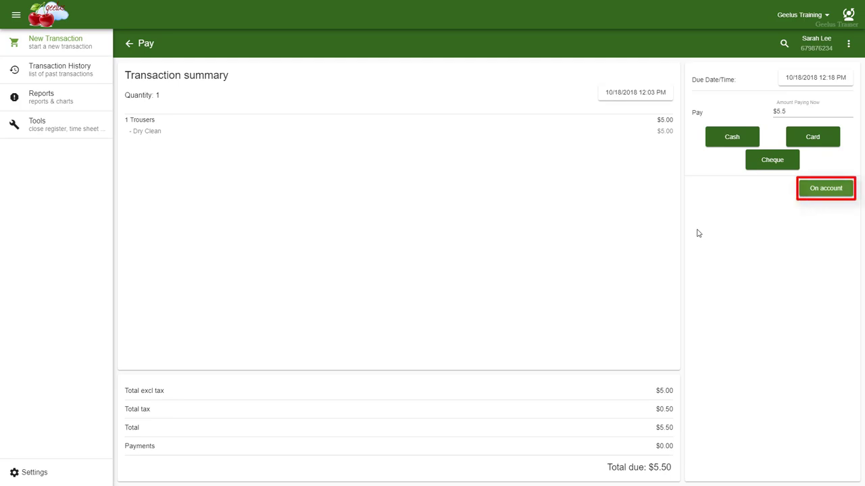
{"action": "left_click", "coordinate": [819, 142]}
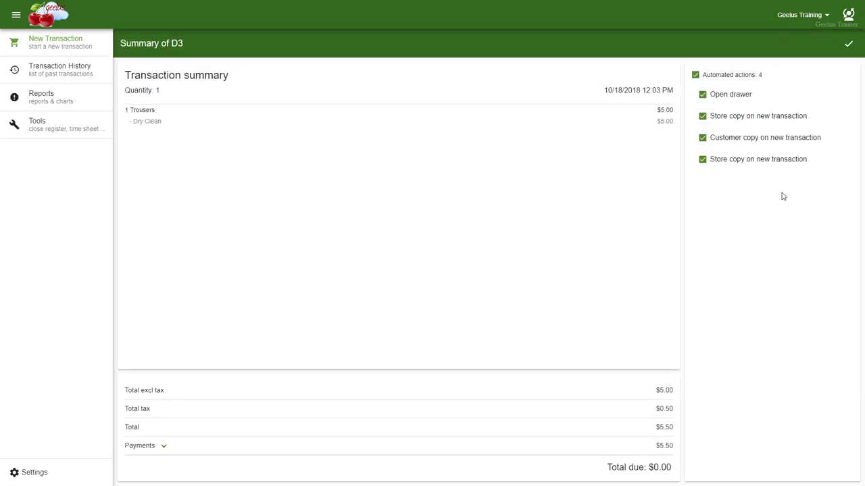
{"action": "left_click", "coordinate": [849, 44]}
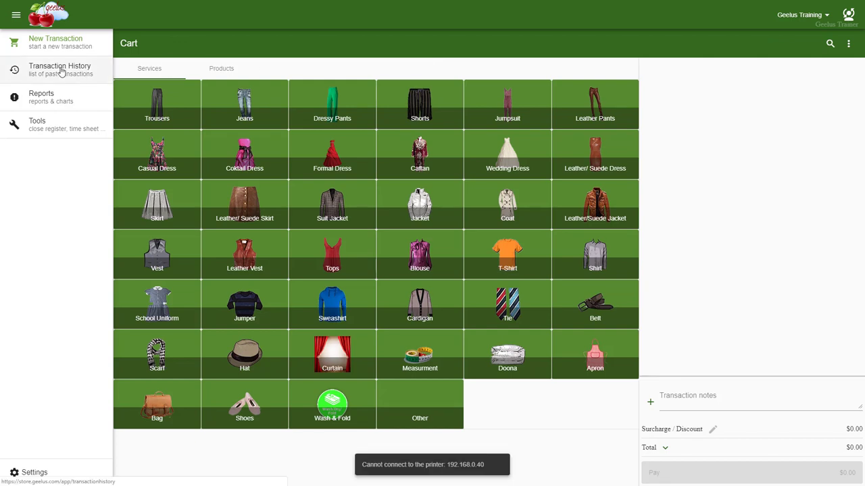
Find transaction D8 and mark its altered Trousers (shortening, new zipper) as collected.
{"action": "left_click", "coordinate": [61, 70]}
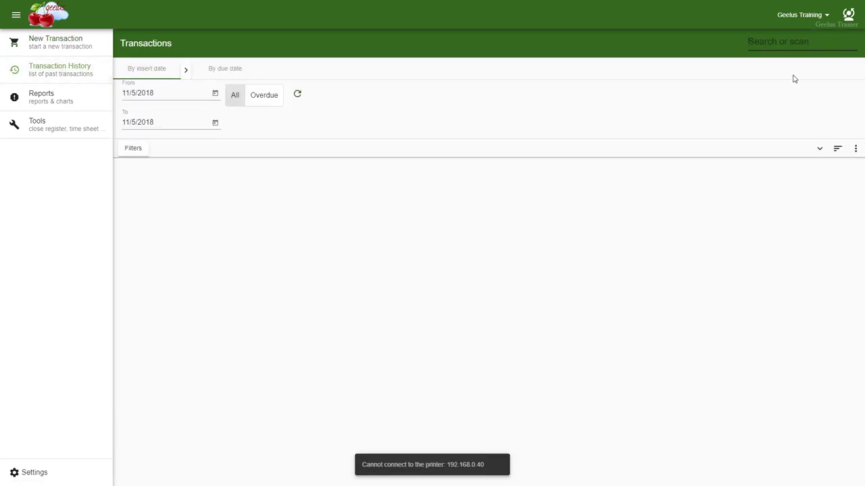
{"action": "type", "text": "D8"}
{"action": "key", "text": "Return"}
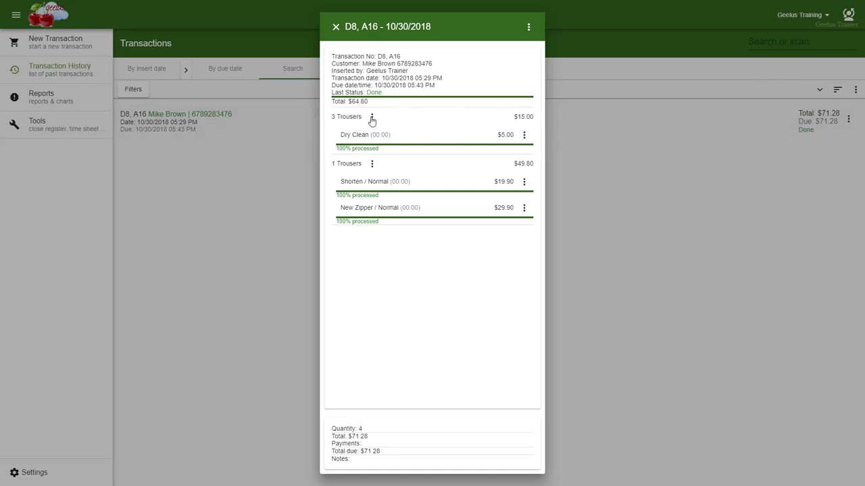
{"action": "left_click", "coordinate": [372, 164]}
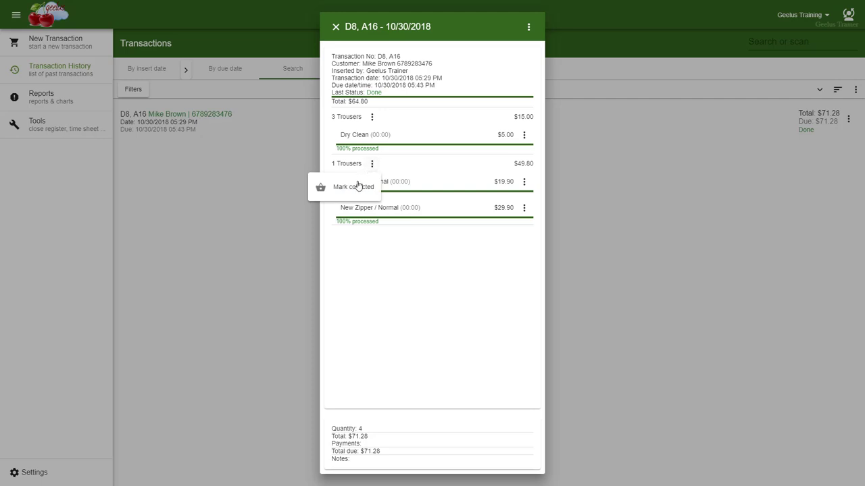
{"action": "left_click", "coordinate": [357, 187]}
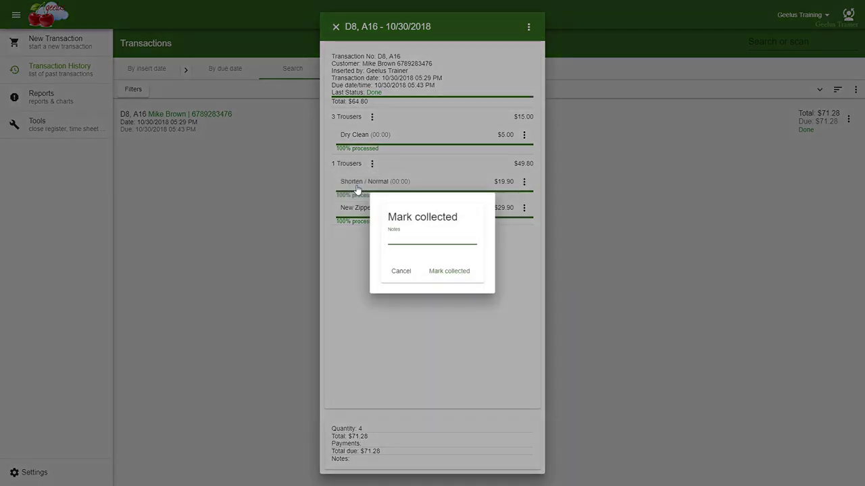
{"action": "left_click", "coordinate": [435, 272]}
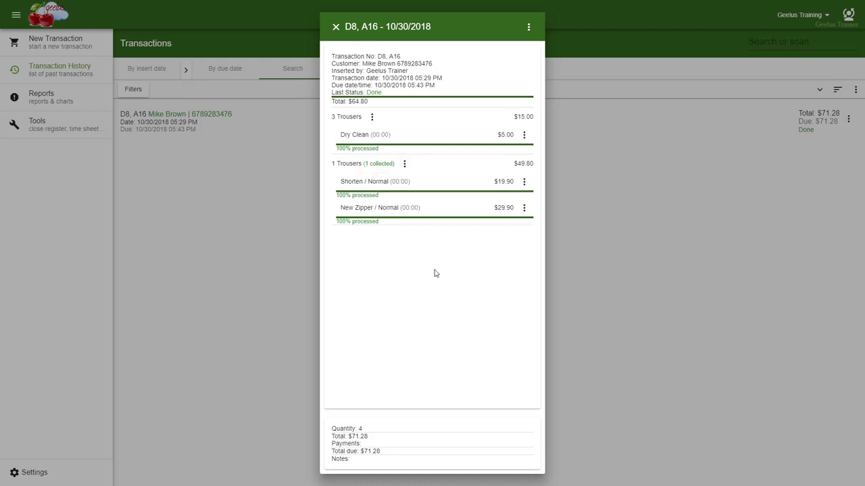
Select all three dry-cleaned Trousers in D8, A16 for collection and confirm the selection.
{"action": "left_click", "coordinate": [383, 165]}
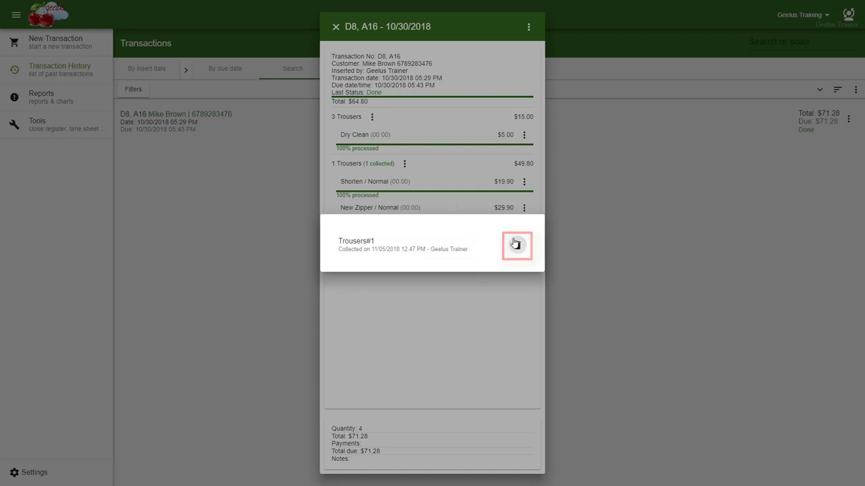
{"action": "left_click", "coordinate": [457, 175]}
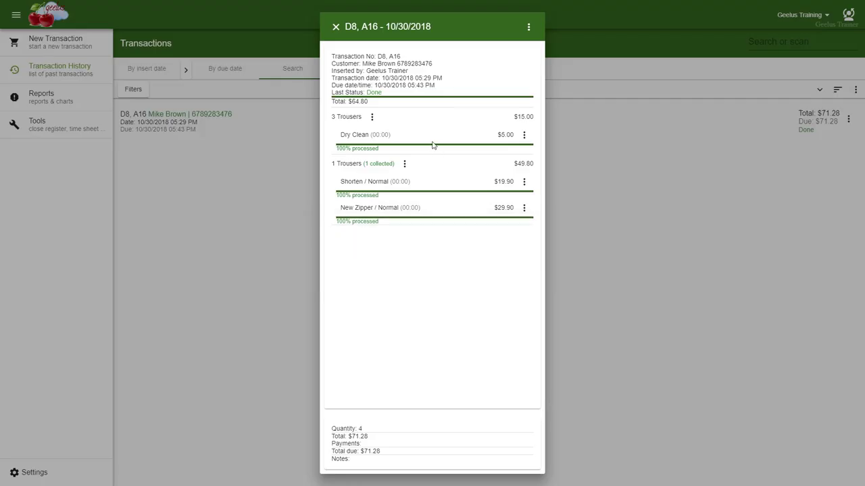
{"action": "left_click", "coordinate": [372, 118]}
{"action": "left_click", "coordinate": [367, 141]}
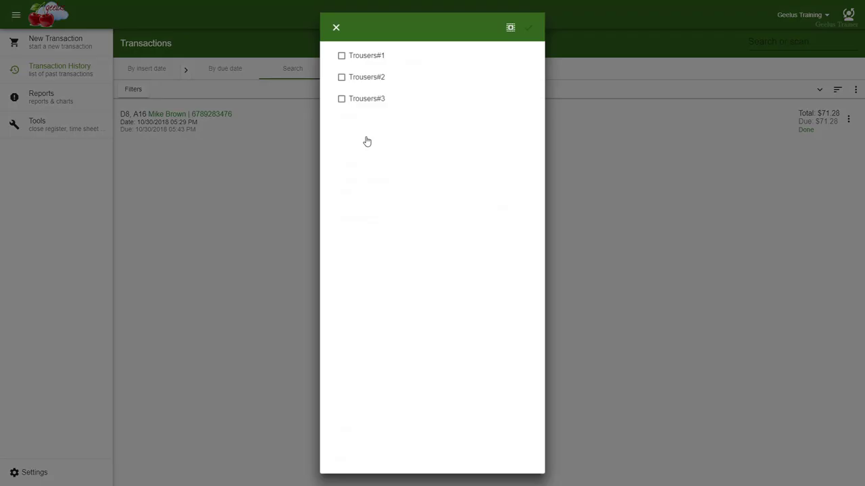
{"action": "left_click", "coordinate": [381, 60]}
{"action": "left_click", "coordinate": [511, 28]}
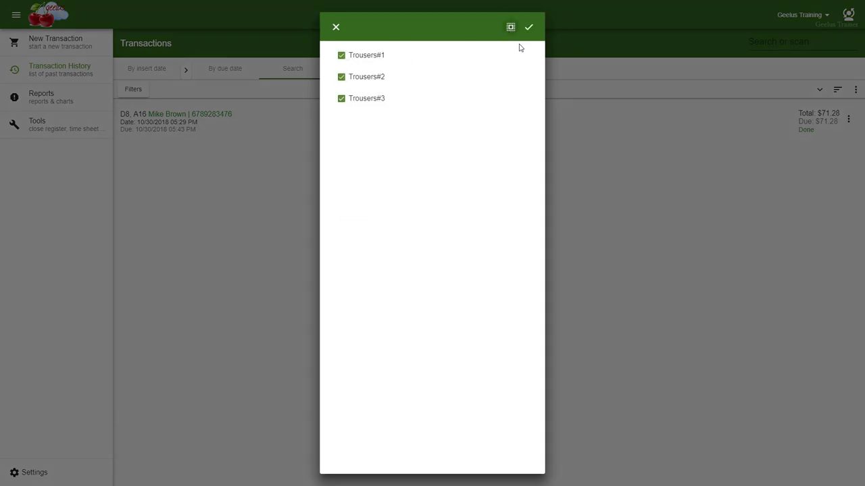
{"action": "left_click", "coordinate": [530, 29]}
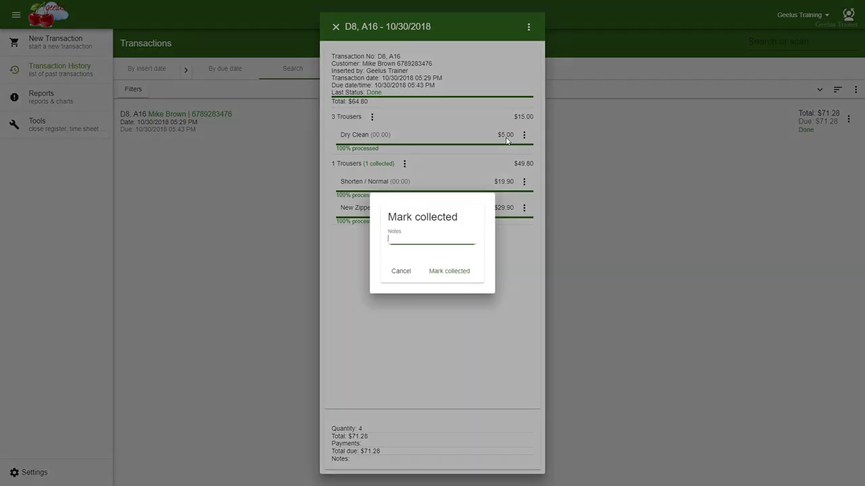
Confirm the trousers collected, pay the $71.28 in cash, and turn off all automated actions.
{"action": "left_click", "coordinate": [455, 272]}
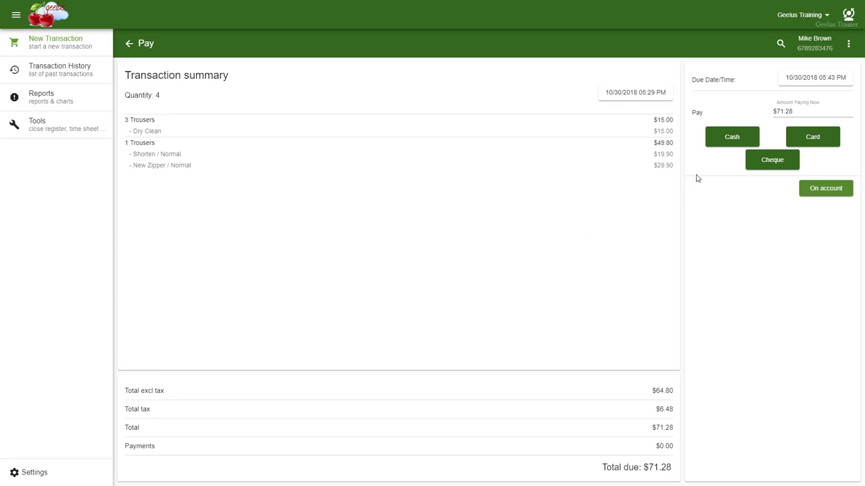
{"action": "left_click", "coordinate": [729, 138]}
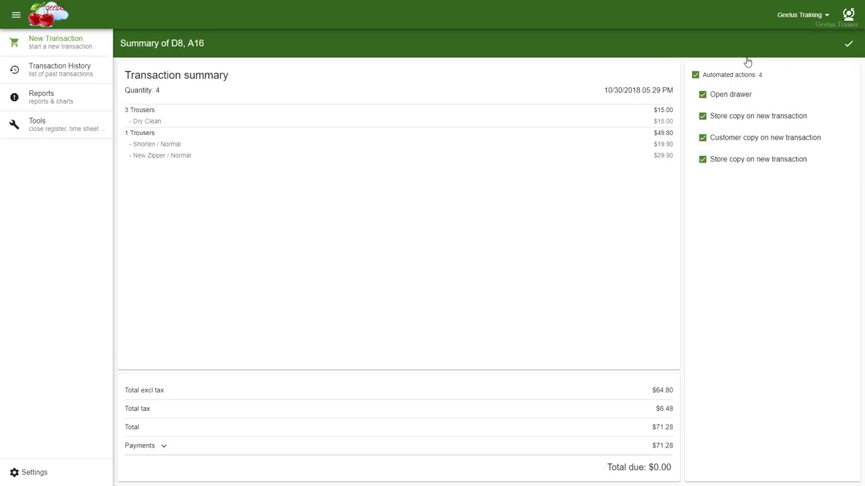
{"action": "left_click", "coordinate": [746, 76]}
Finish D8, A16, filter history from 10/1/2018, and continue transaction A15 into the cart.
{"action": "left_click", "coordinate": [848, 48]}
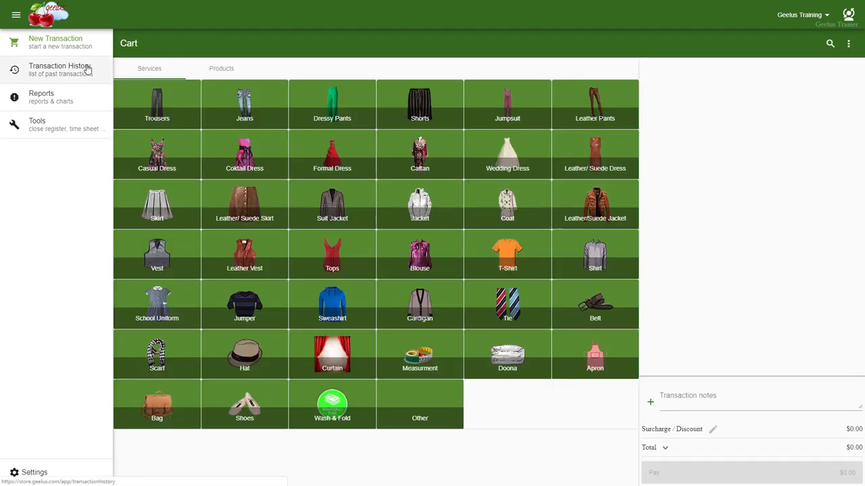
{"action": "left_click", "coordinate": [86, 70]}
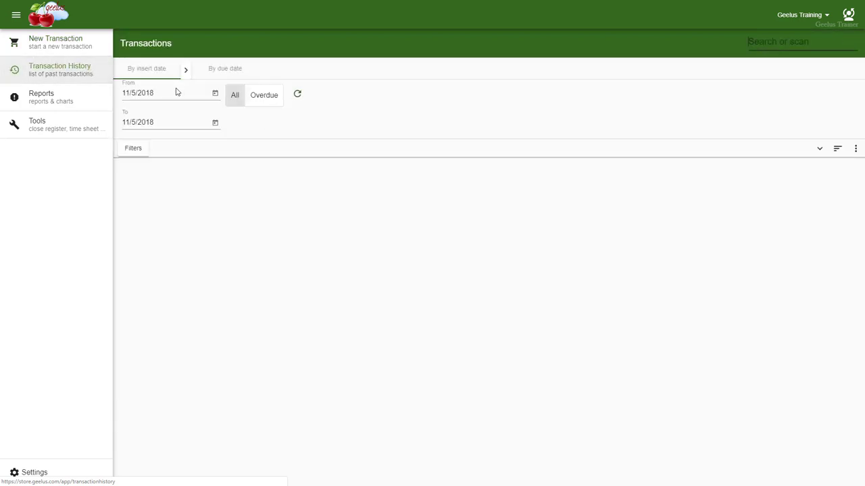
{"action": "left_click", "coordinate": [214, 94]}
{"action": "left_click", "coordinate": [426, 160]}
{"action": "left_click", "coordinate": [304, 194]}
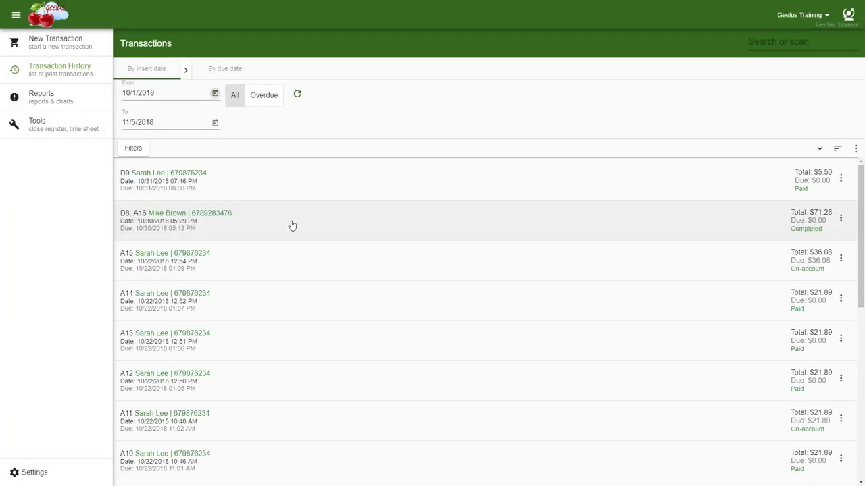
{"action": "left_click", "coordinate": [841, 259]}
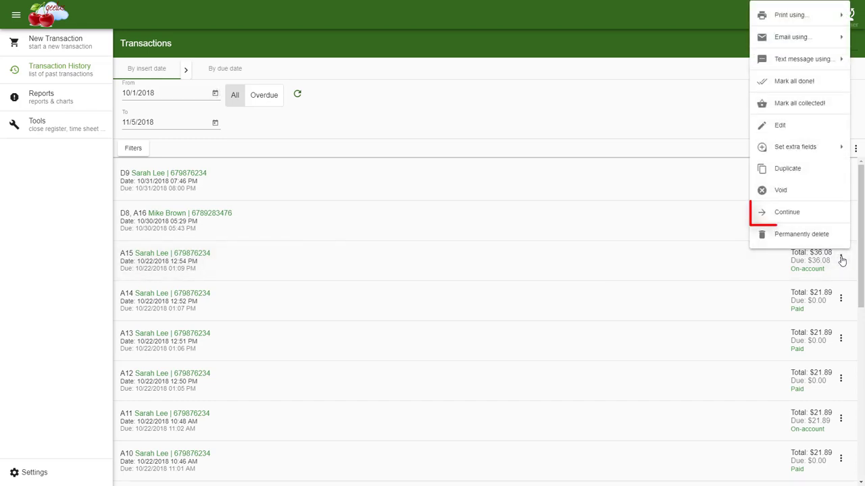
{"action": "left_click", "coordinate": [818, 214]}
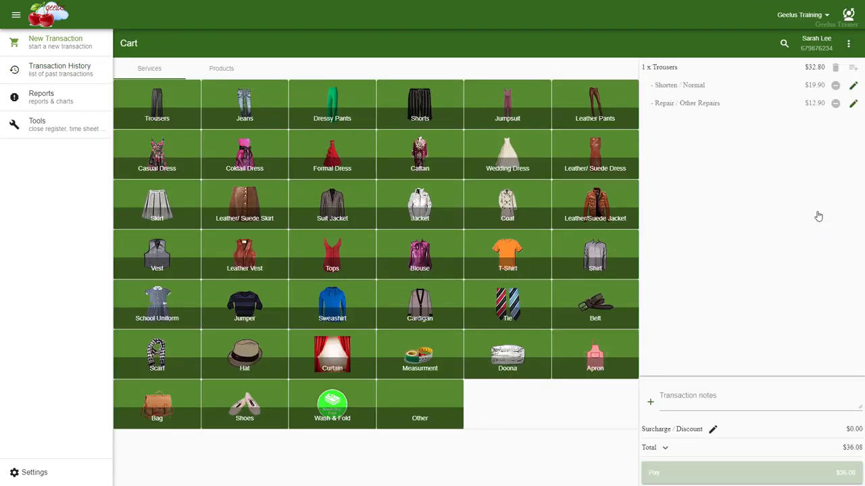